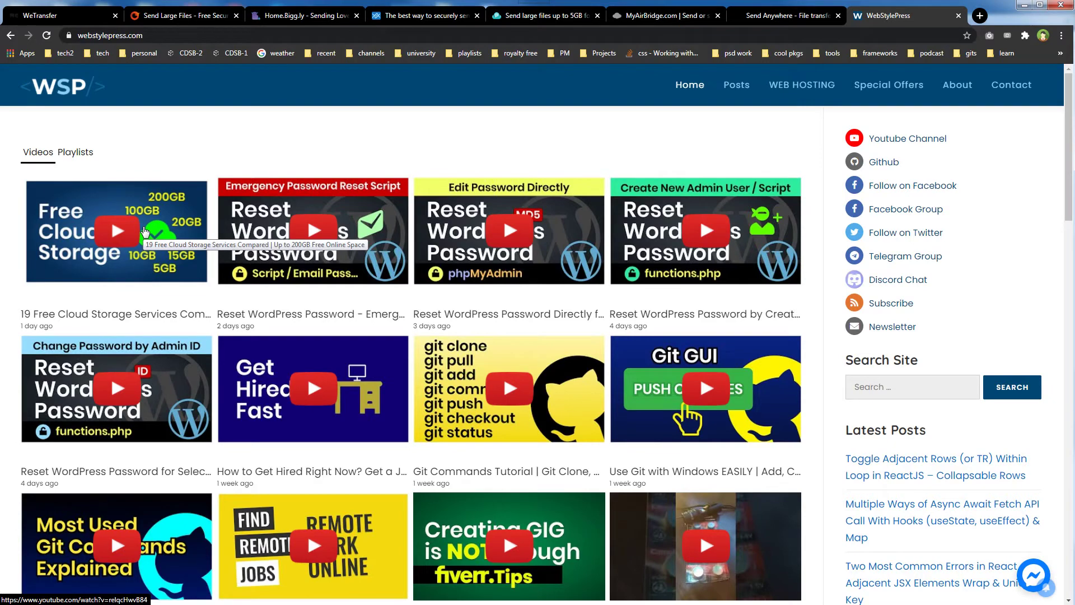
- Switch to the WeTransfer upload tab with Ctrl+1
key("ctrl+1")
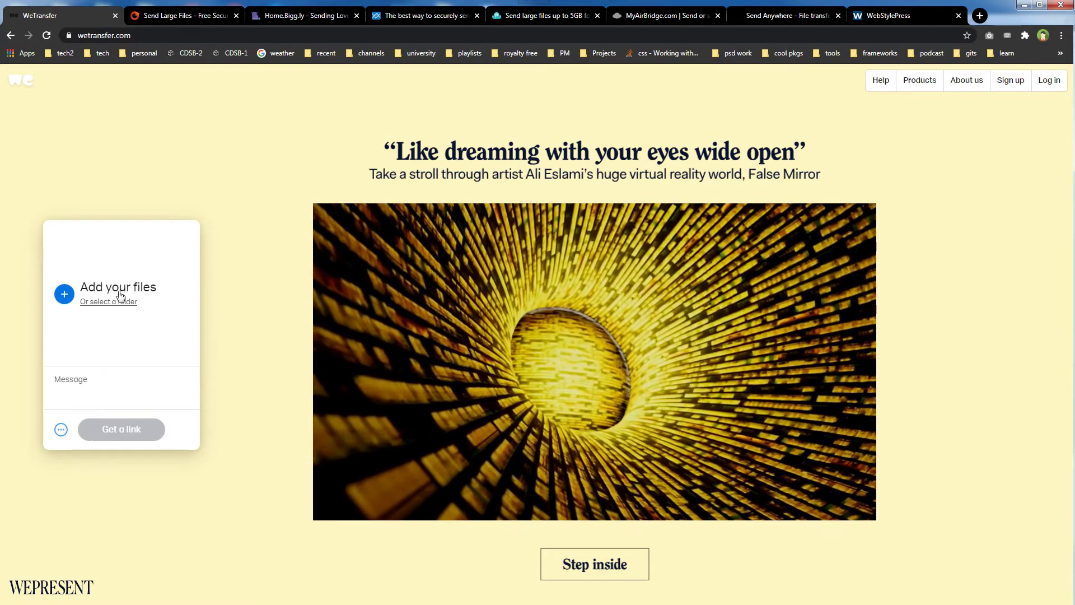
- Upload files.zip to WeTransfer via Get a link, copy the download link, and reset to a new transfer
left_click(140, 344)
left_click(134, 78)
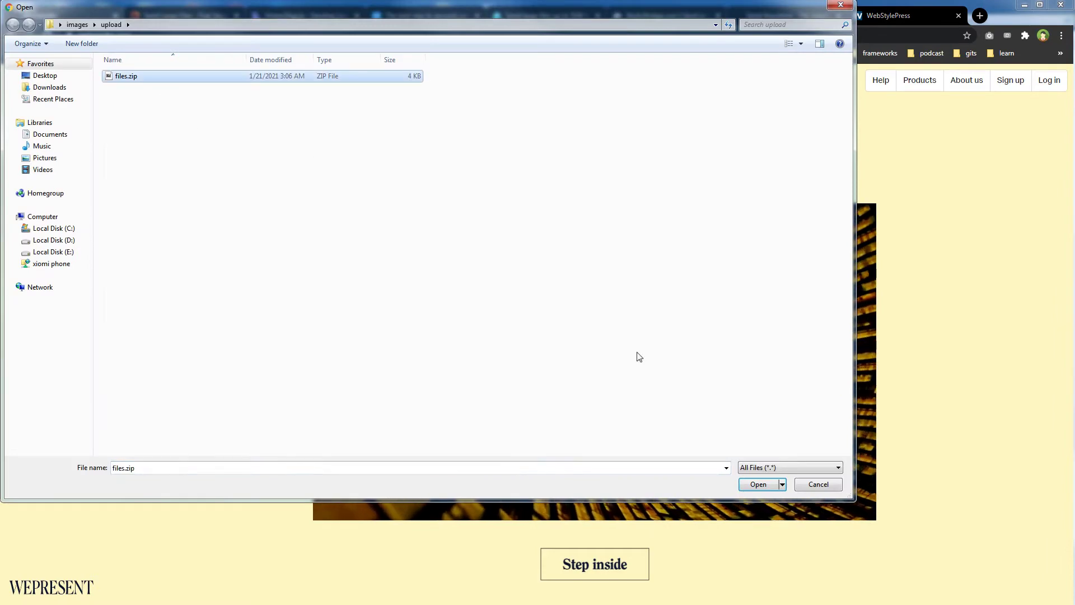
left_click(768, 484)
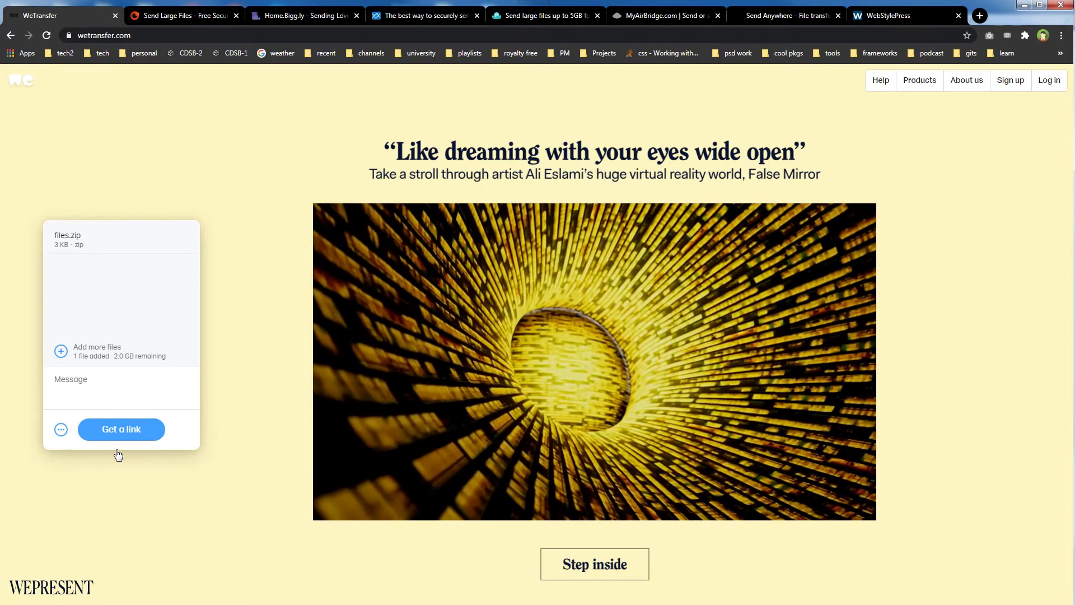
left_click(114, 437)
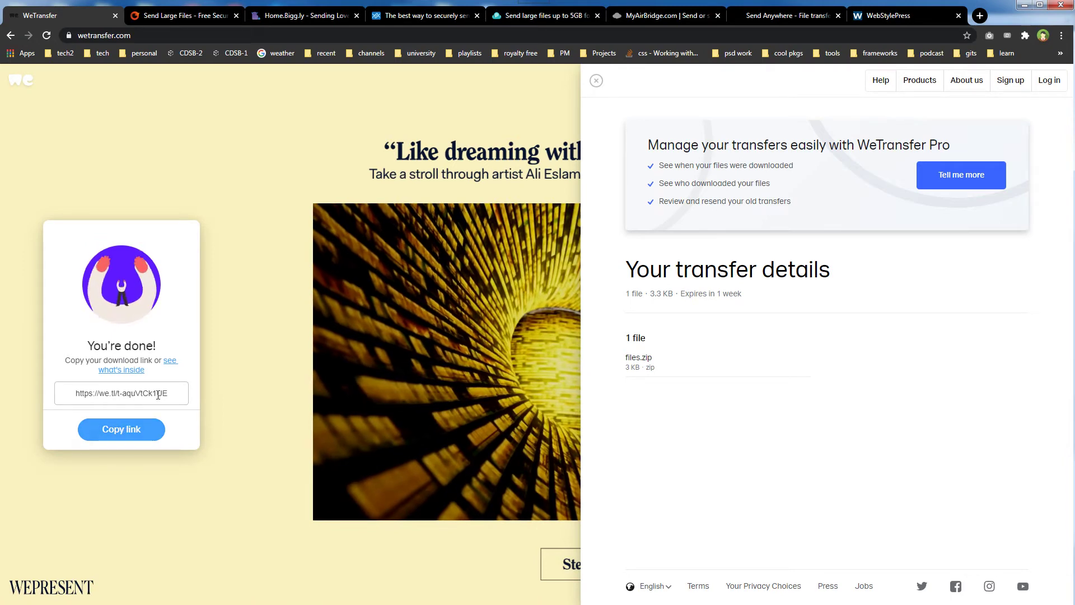
left_click(75, 398)
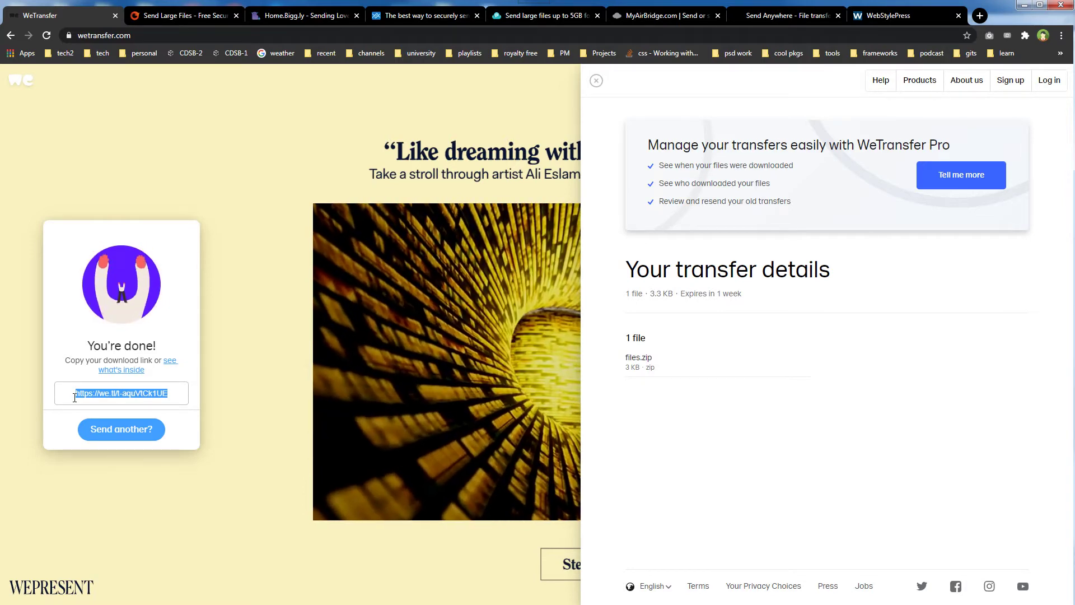
left_click(84, 429)
left_click(61, 430)
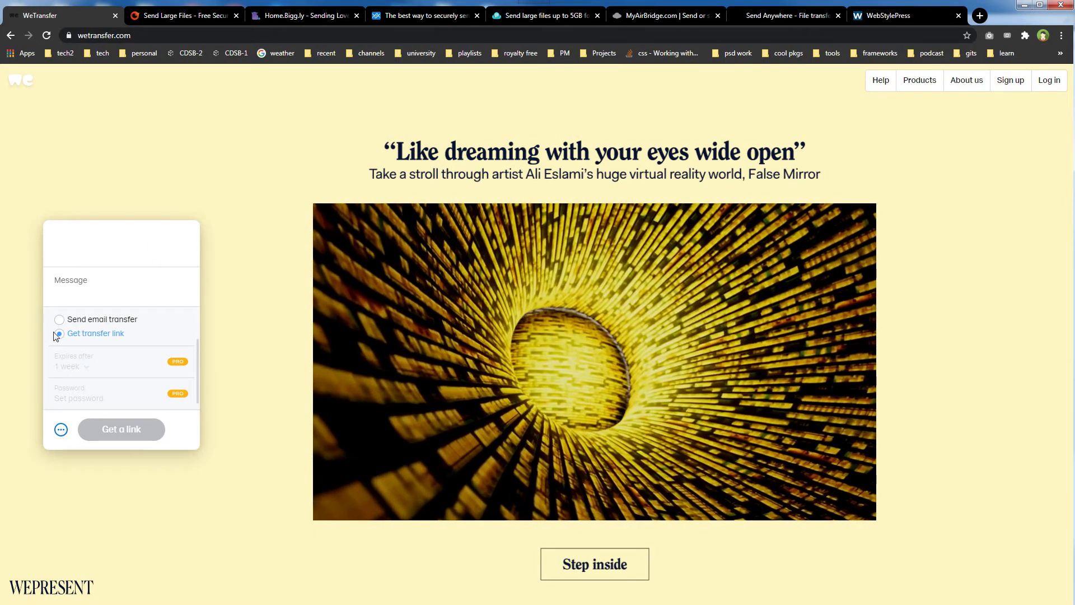
- Switch WeTransfer to Send email transfer and try its recipient, sender and message fields
left_click(60, 323)
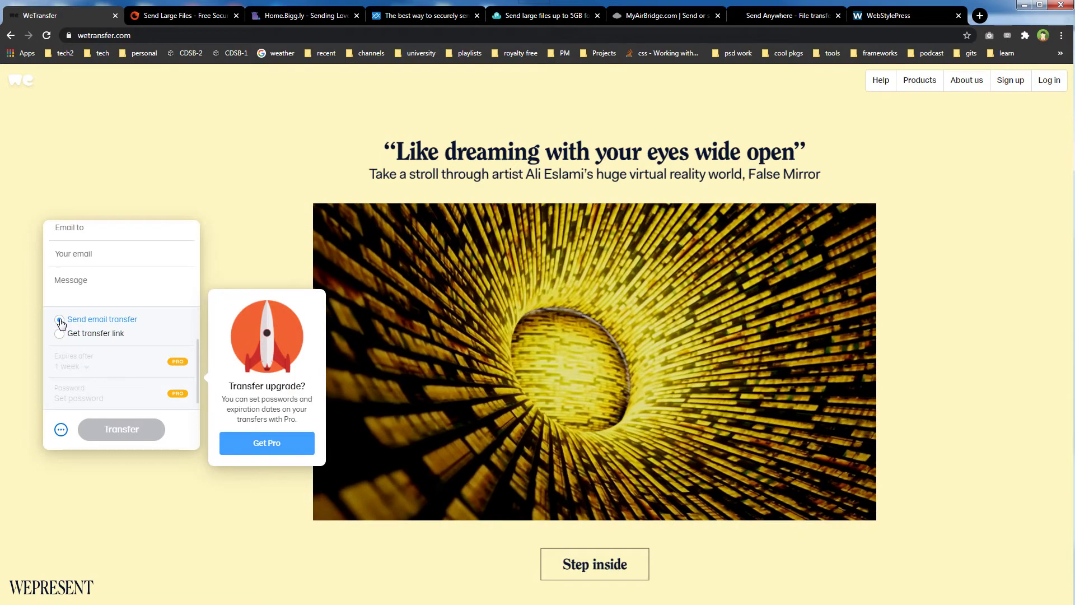
left_click(92, 252)
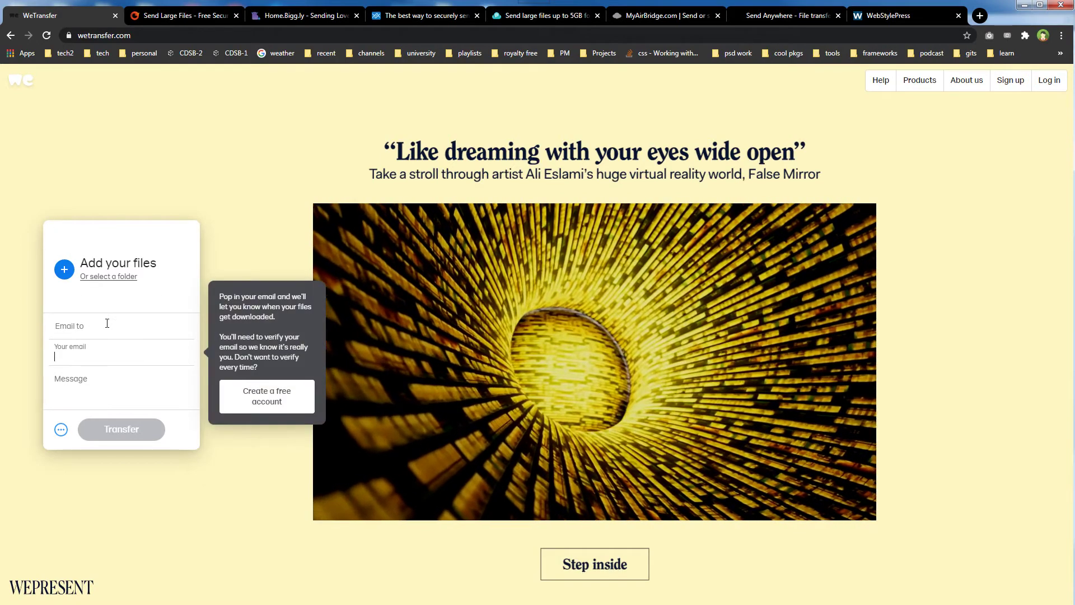
left_click(107, 326)
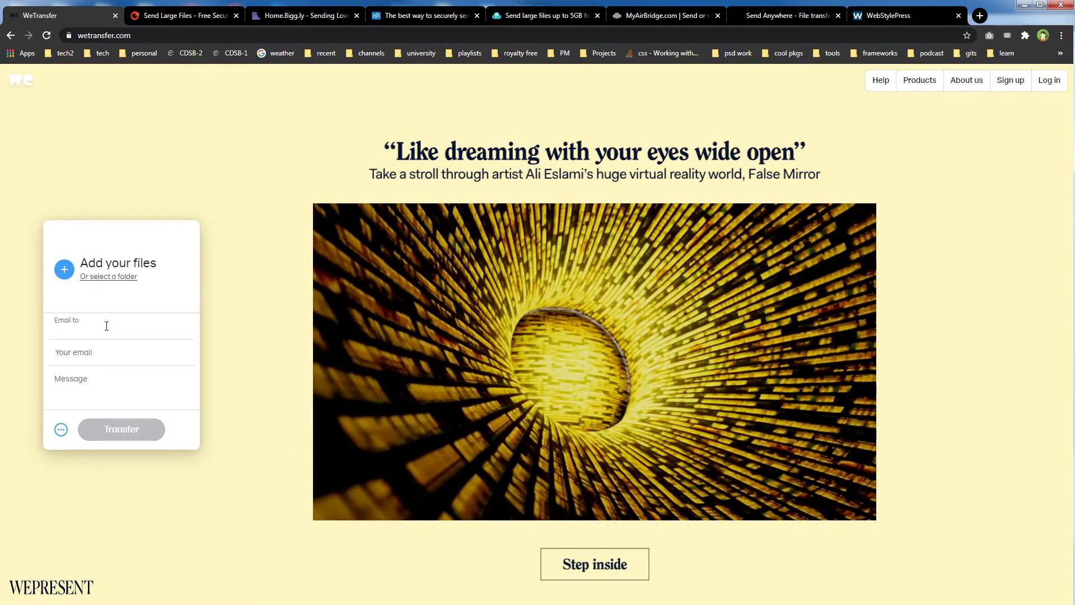
left_click(109, 350)
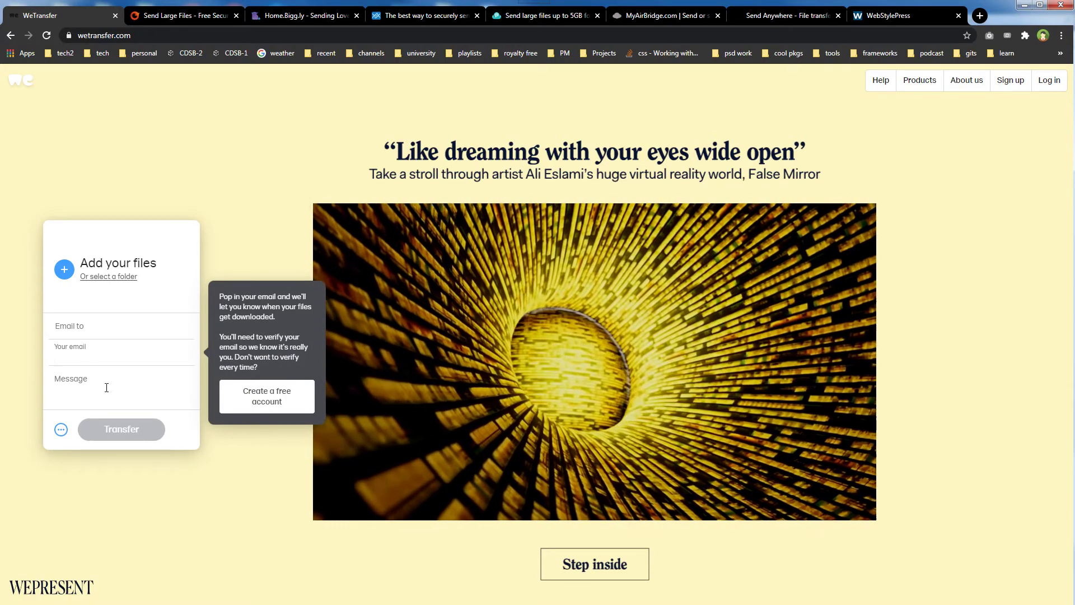
left_click(106, 387)
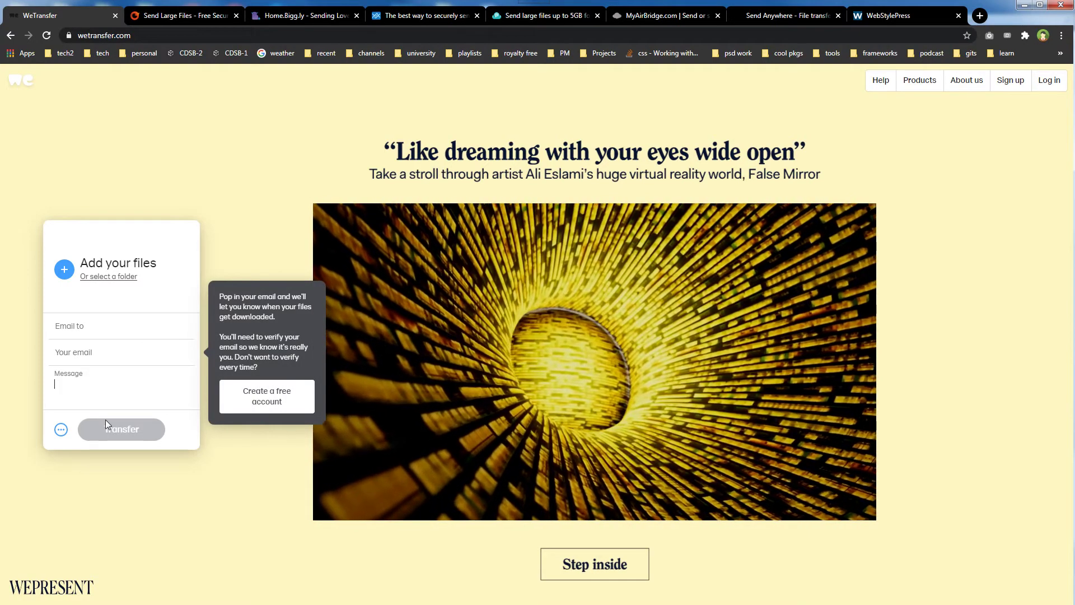
- Reselect Get transfer link, collapse the options, and move to the TransferNow tab
left_click(61, 429)
left_click(59, 334)
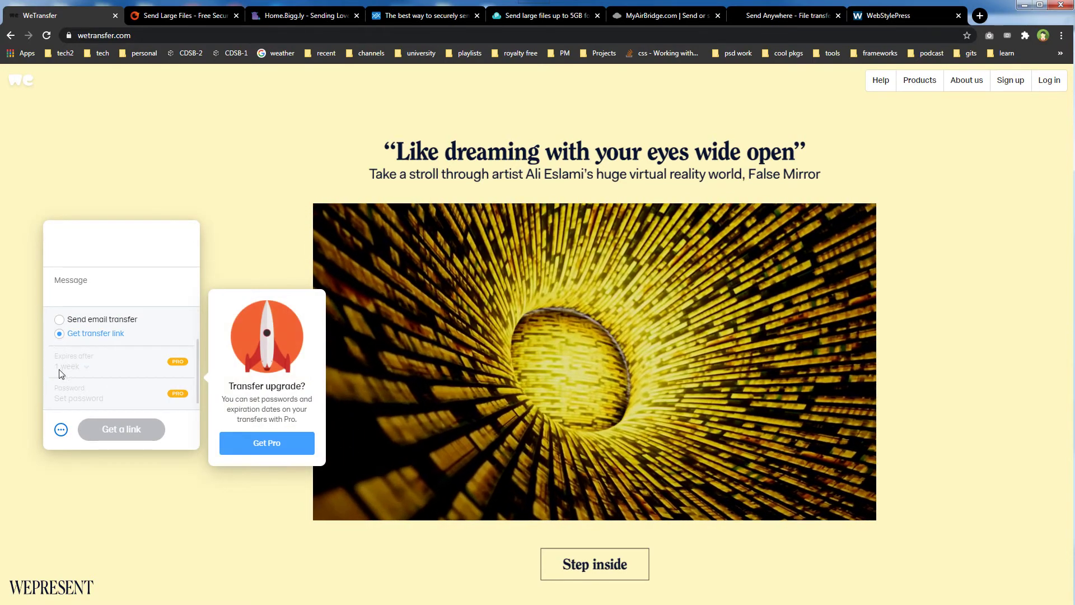
scroll(59, 434, "up", 1)
left_click(71, 479)
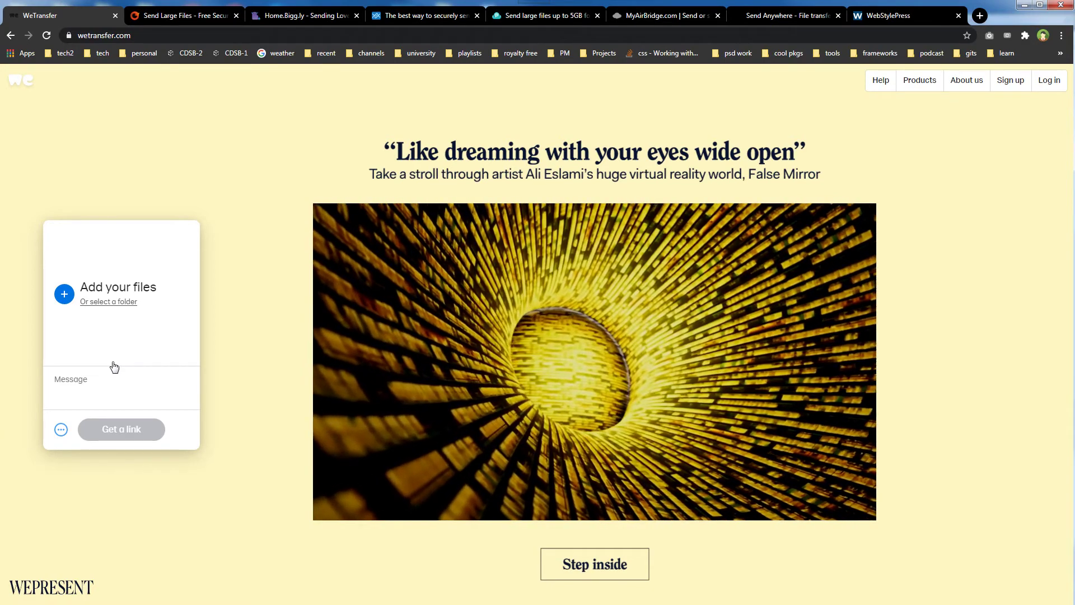
left_click(182, 17)
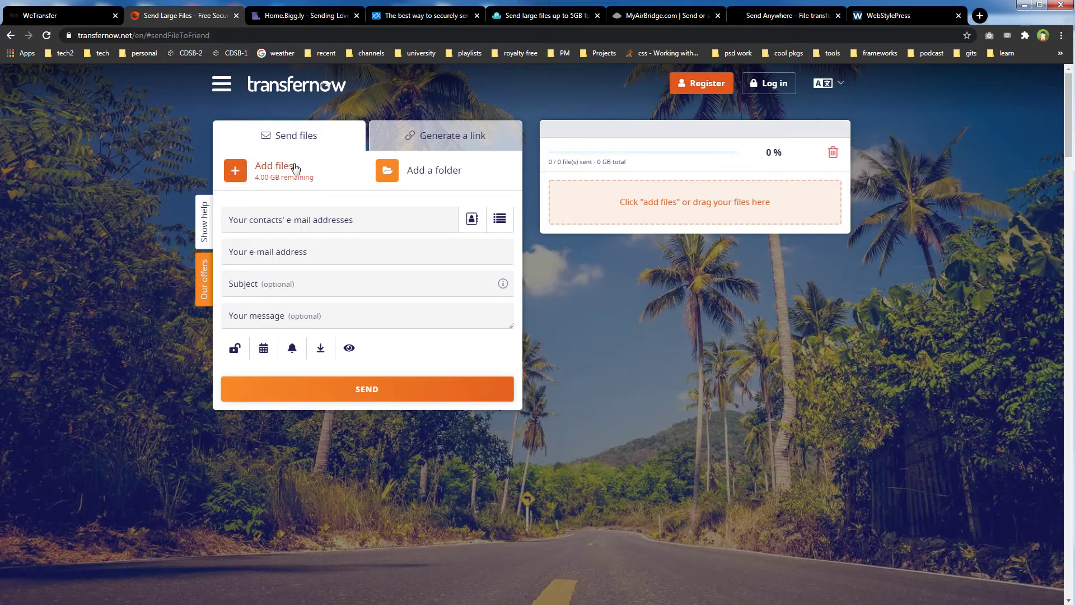
- Upload files.zip to TransferNow after cancelling the folder picker
left_click(429, 168)
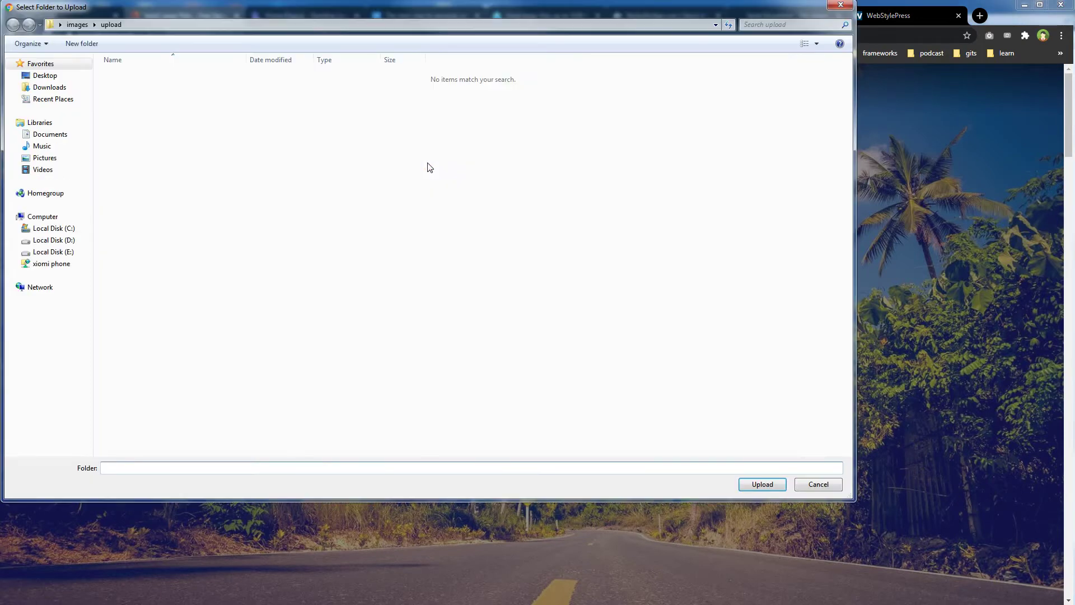
key("Escape")
left_click(269, 169)
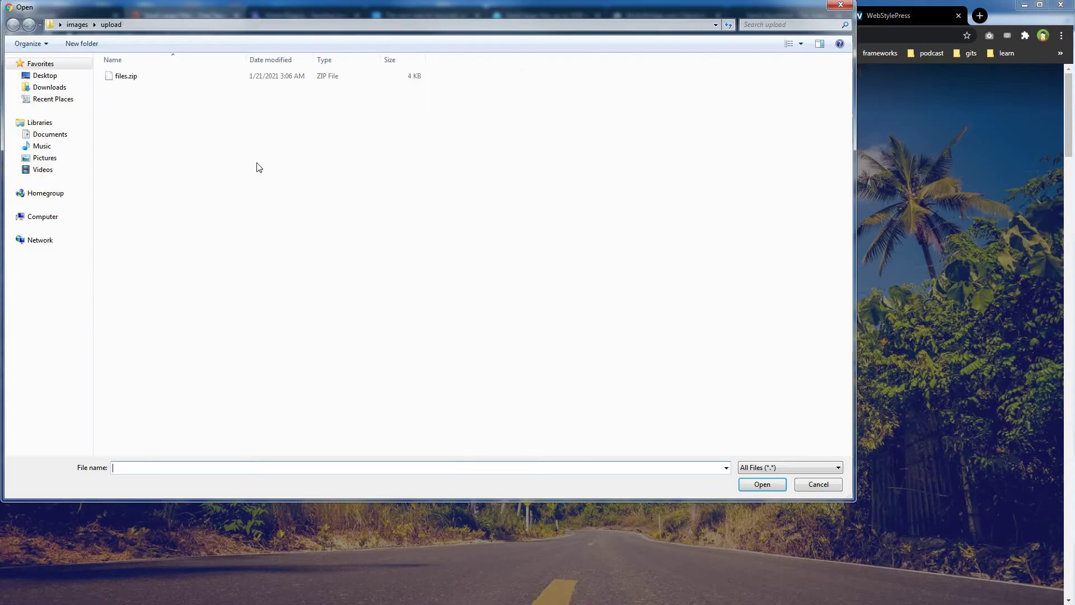
left_click(145, 79)
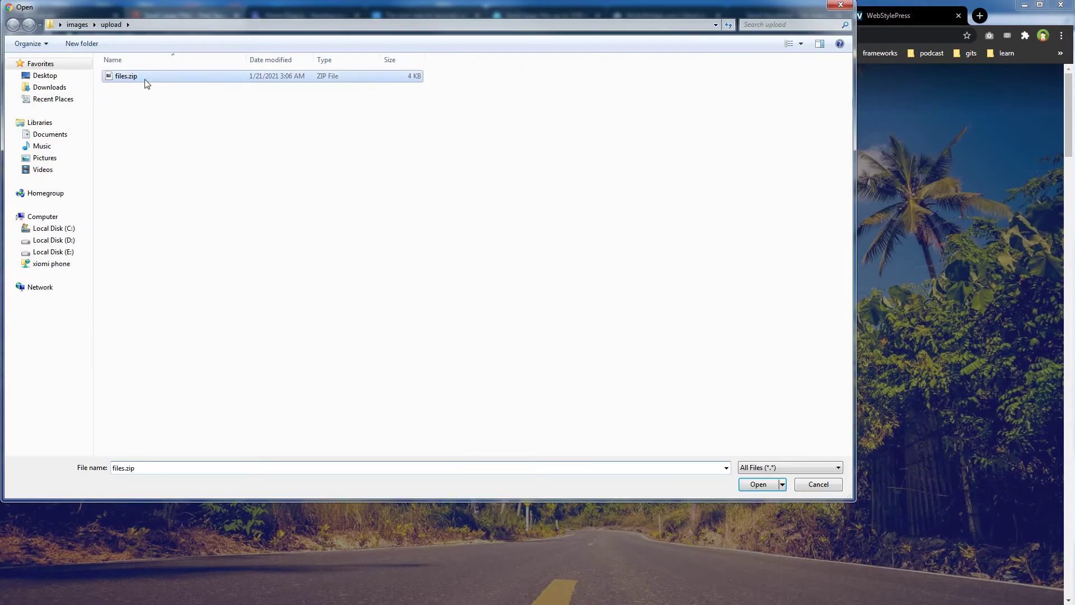
left_click(758, 484)
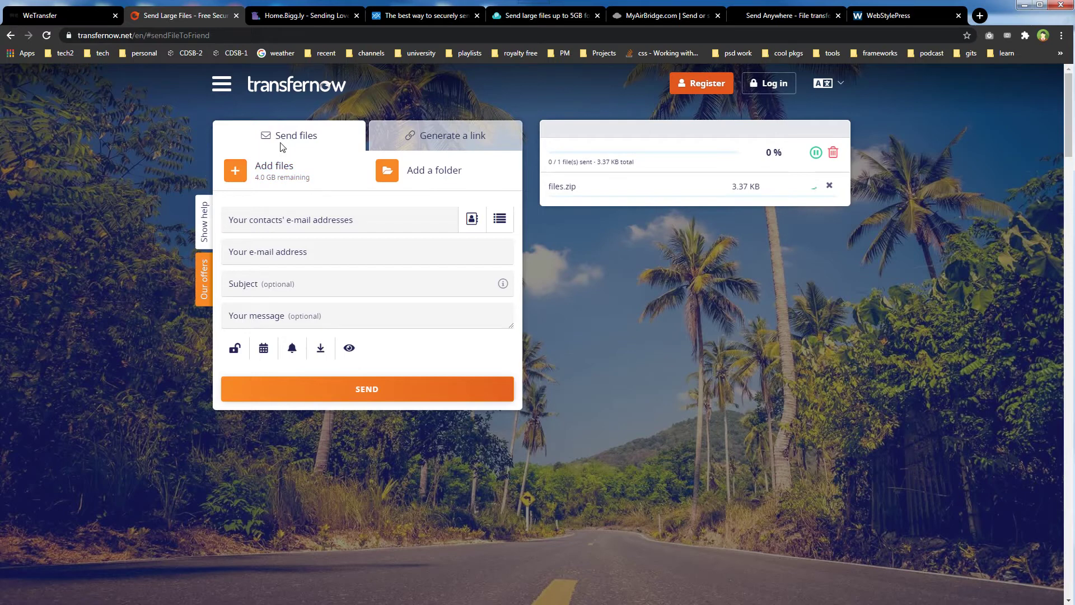
- View the Generate a link form, return to Send files, then go to the Bigg.ly tab
left_click(441, 140)
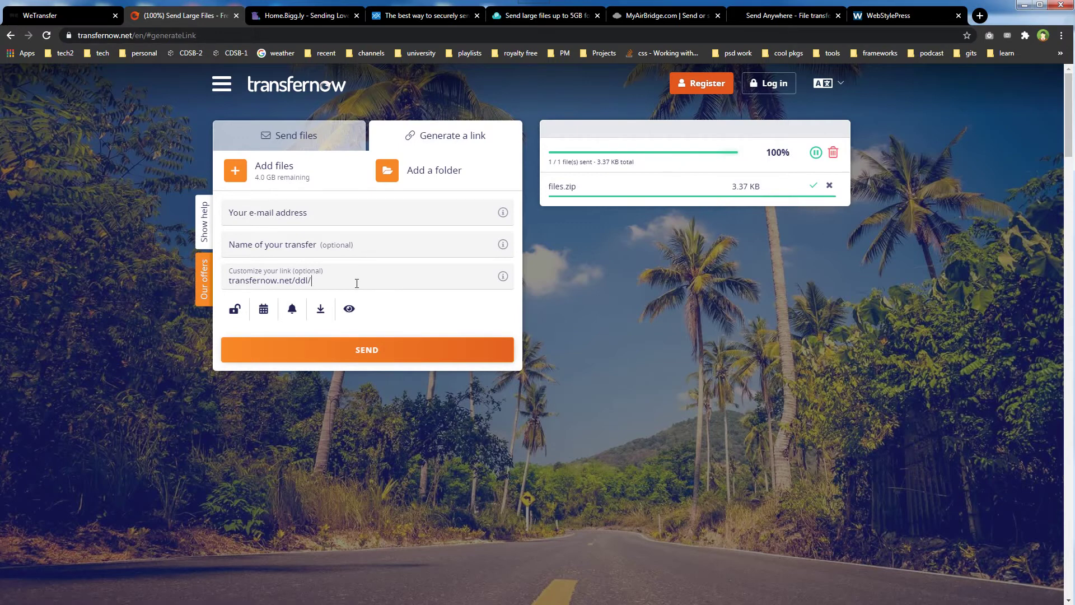
left_click(306, 140)
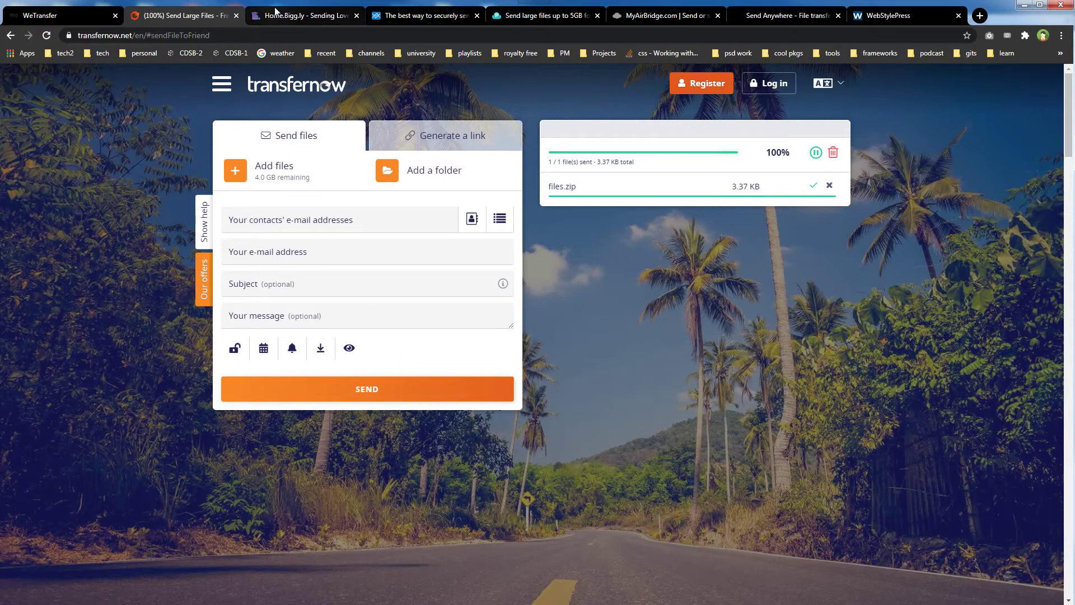
left_click(314, 15)
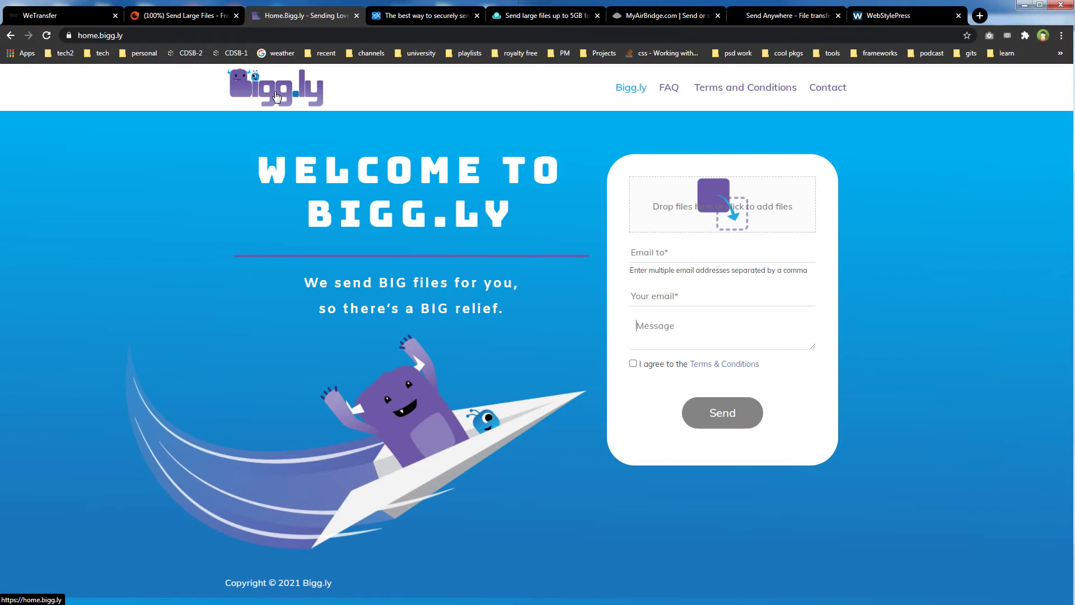
- Try Bigg.ly's Your email field, then go to the Filemail tab
left_click(688, 295)
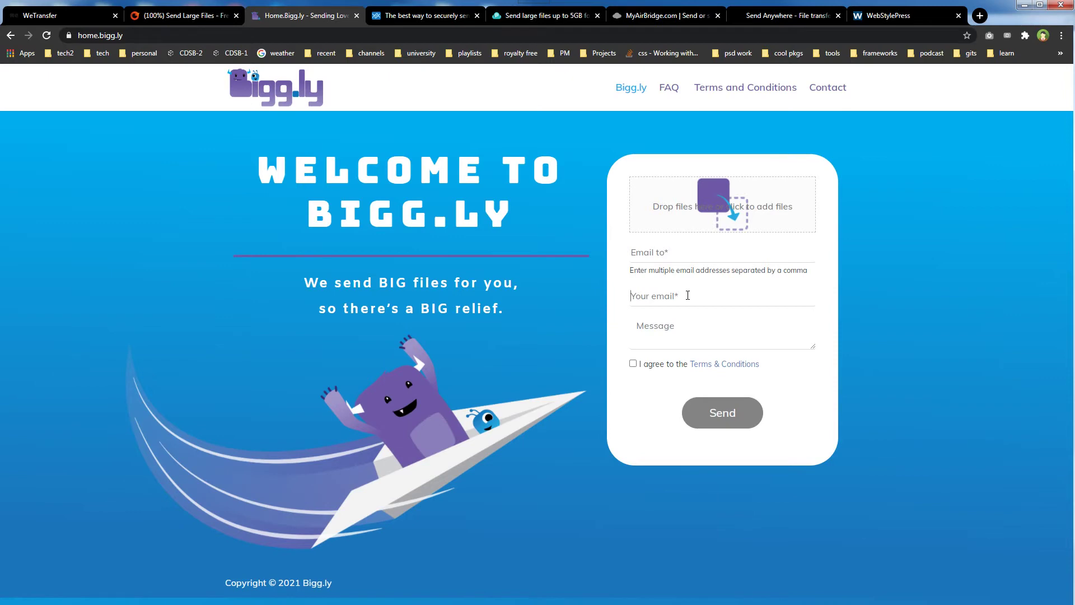
left_click(405, 20)
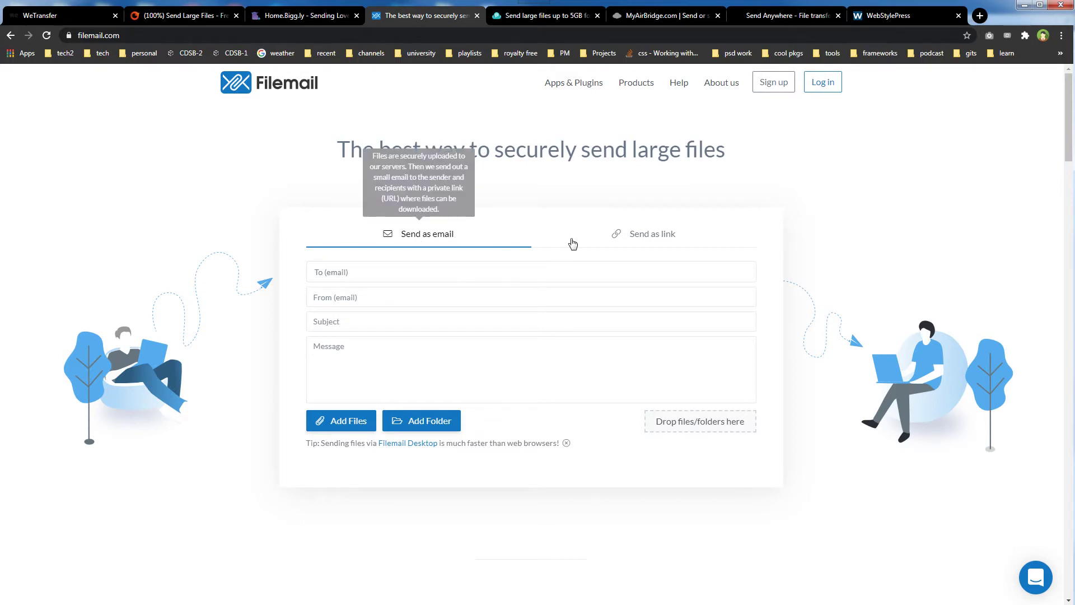
- Add files.zip to the Filemail transfer
left_click(617, 237)
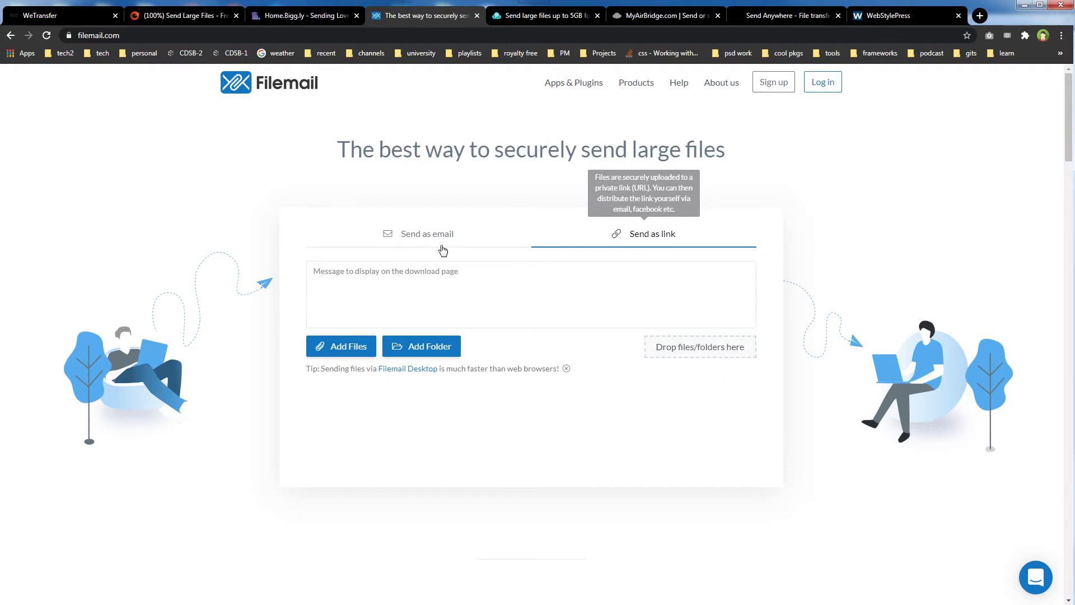
left_click(421, 247)
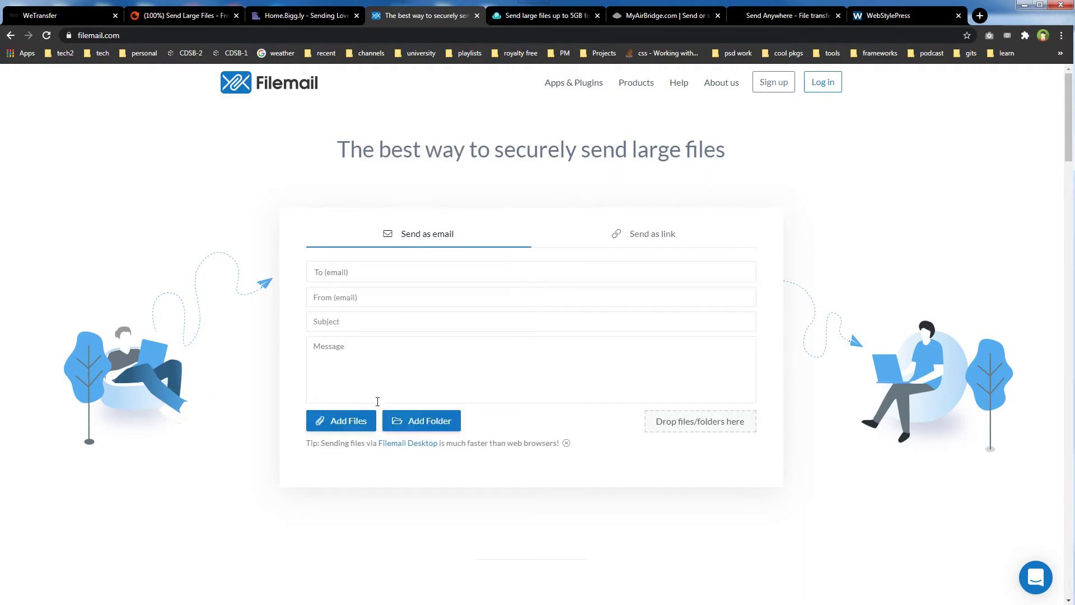
left_click(348, 414)
left_click(140, 84)
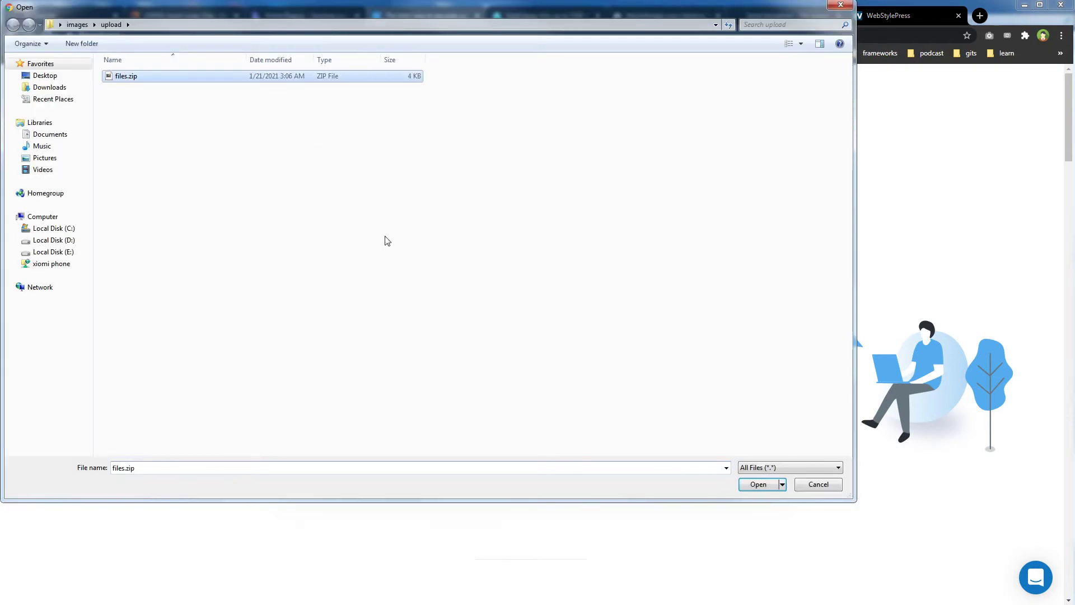
left_click(757, 485)
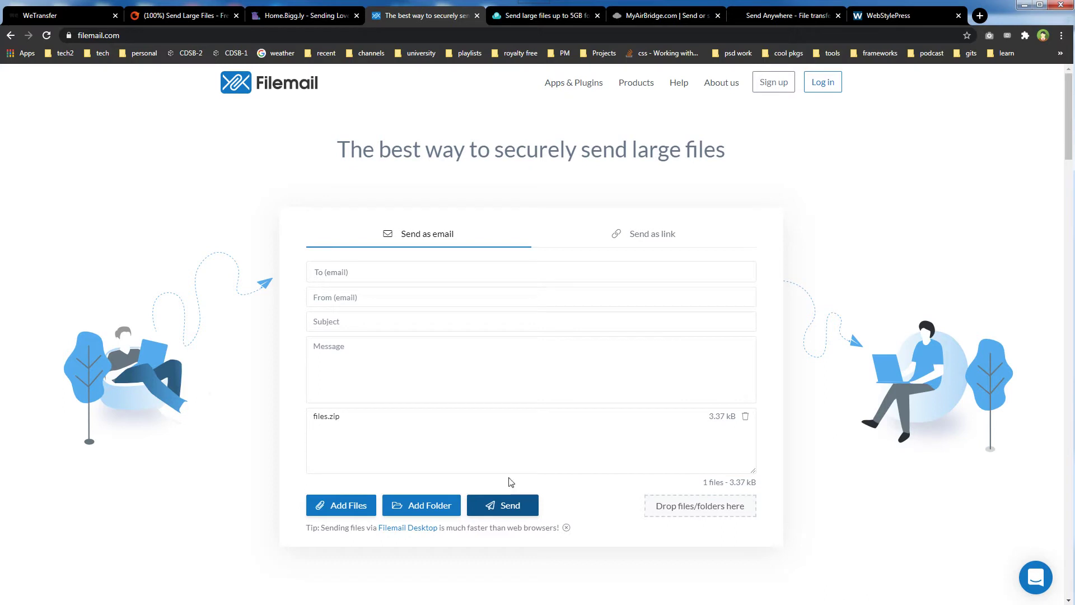
- Toggle between Filemail's Send as link and Send as email modes
left_click(653, 239)
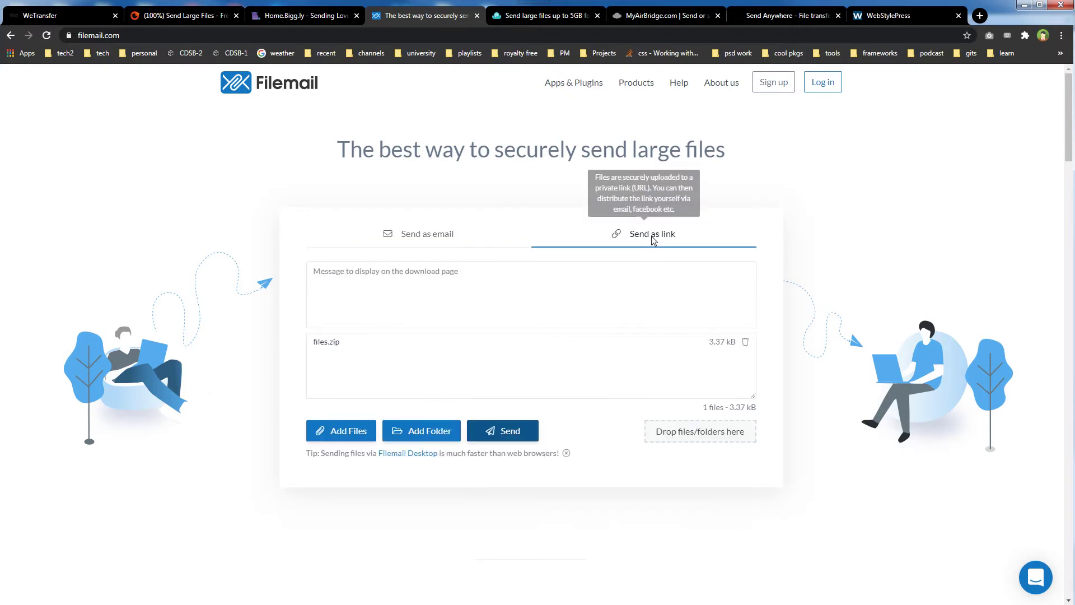
left_click(434, 240)
left_click(613, 242)
left_click(446, 241)
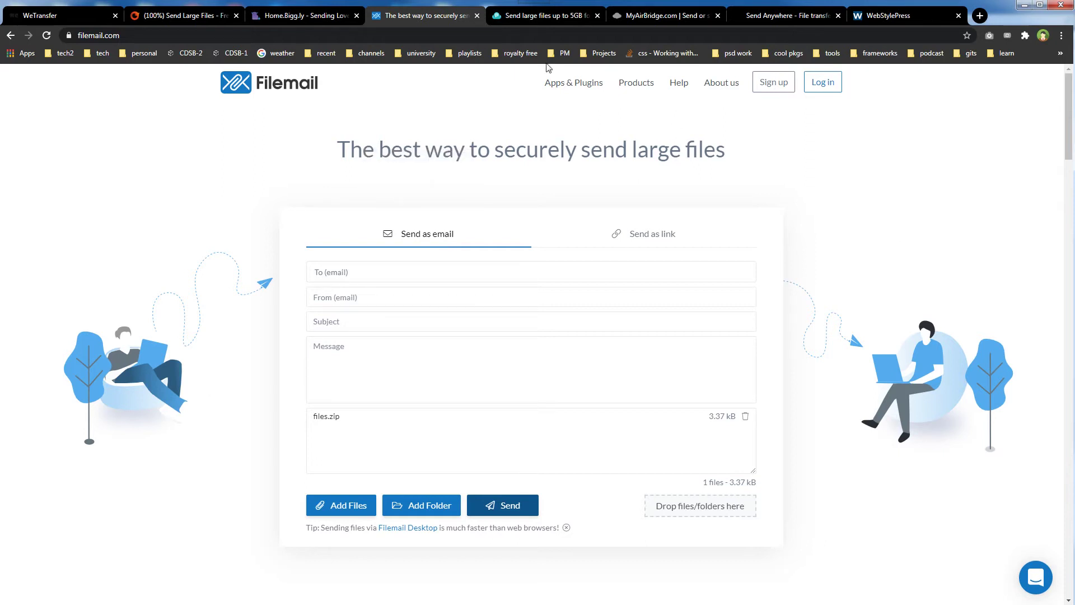
- On pCloud Transfer, highlight the 5 GB limit and try the Send to, From and Message fields
left_click(512, 17)
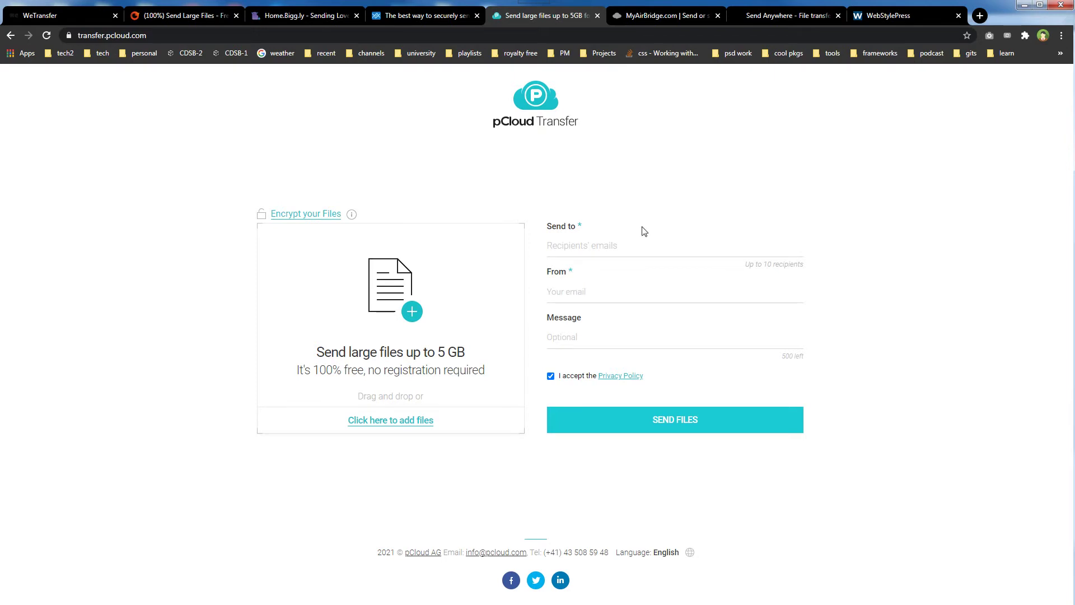
left_click_drag(427, 352, 466, 357)
left_click(332, 355)
left_click(588, 247)
left_click(583, 289)
left_click(580, 339)
- Visit WeTransfer and back, then move the Send Anywhere tab before MyAirBridge
left_click(57, 19)
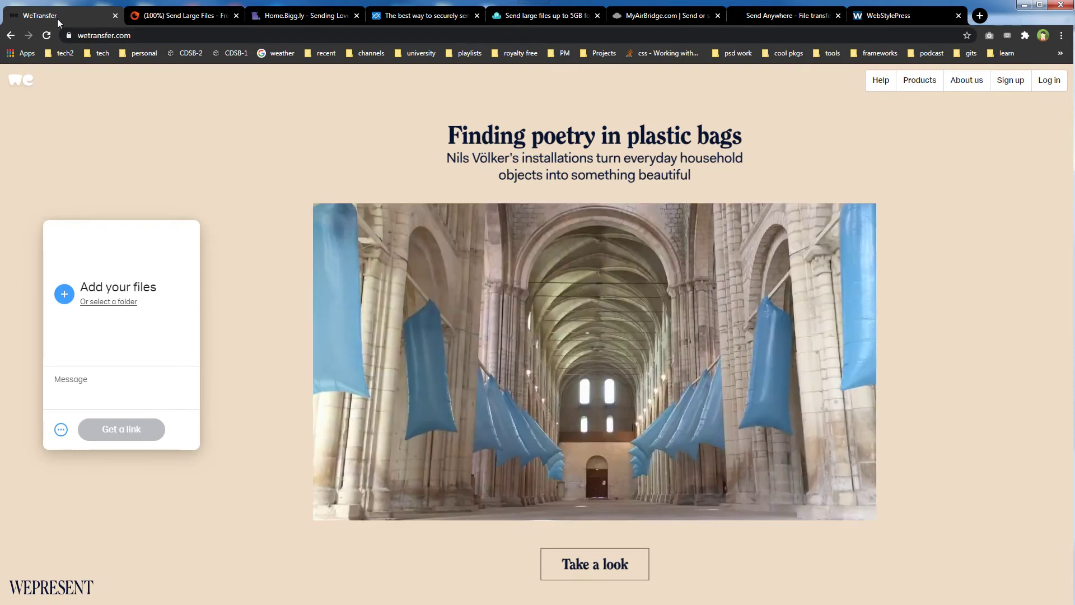
left_click(509, 20)
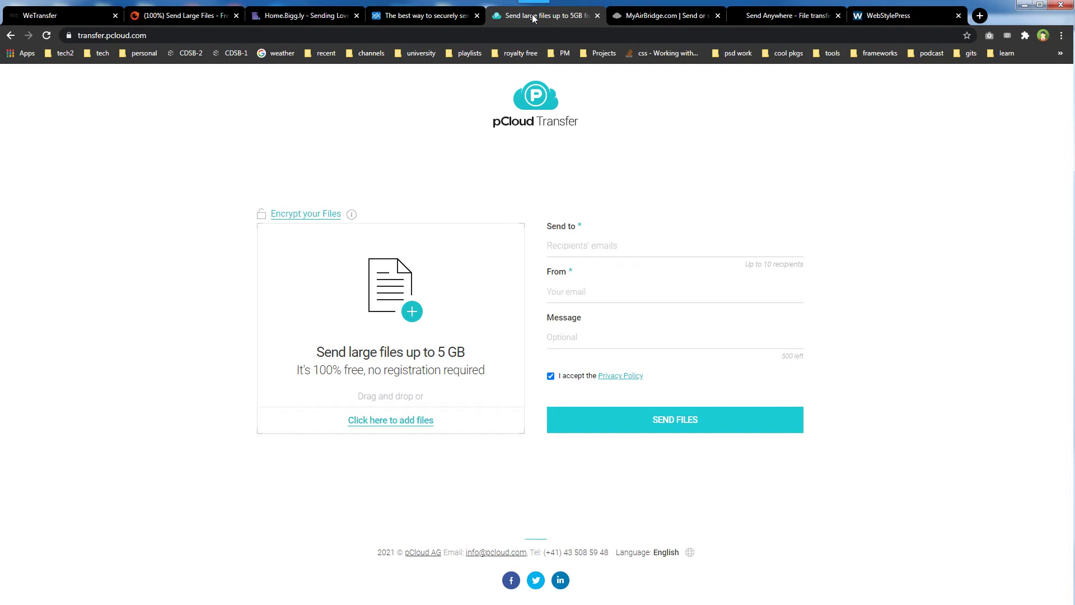
left_click_drag(784, 16, 642, 20)
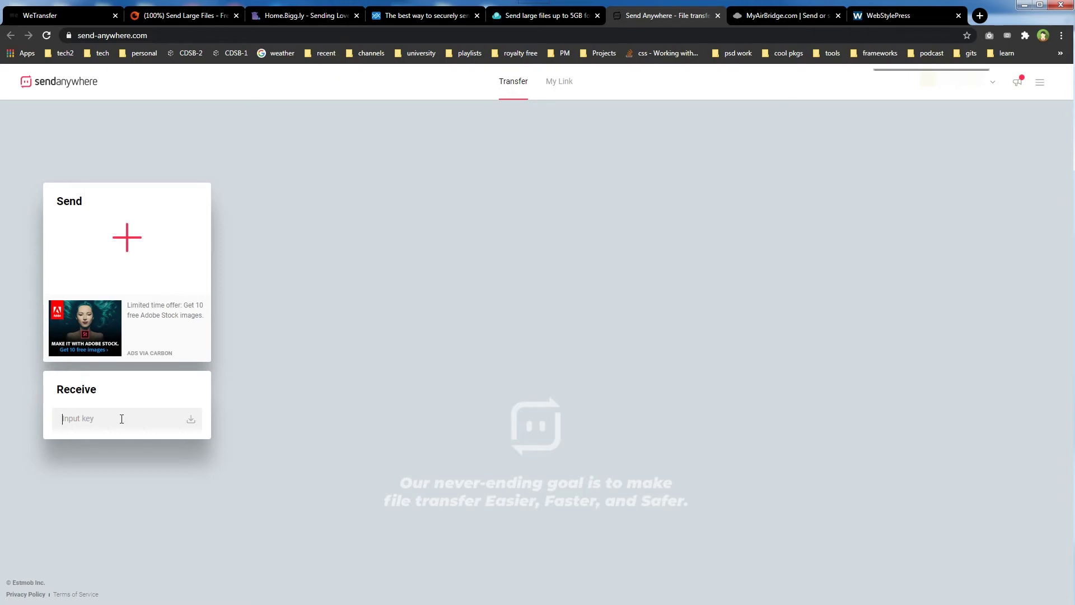
- Enter a sample receive key in Send Anywhere's Receive field, replacing the mistyped text
type("hjghgj")
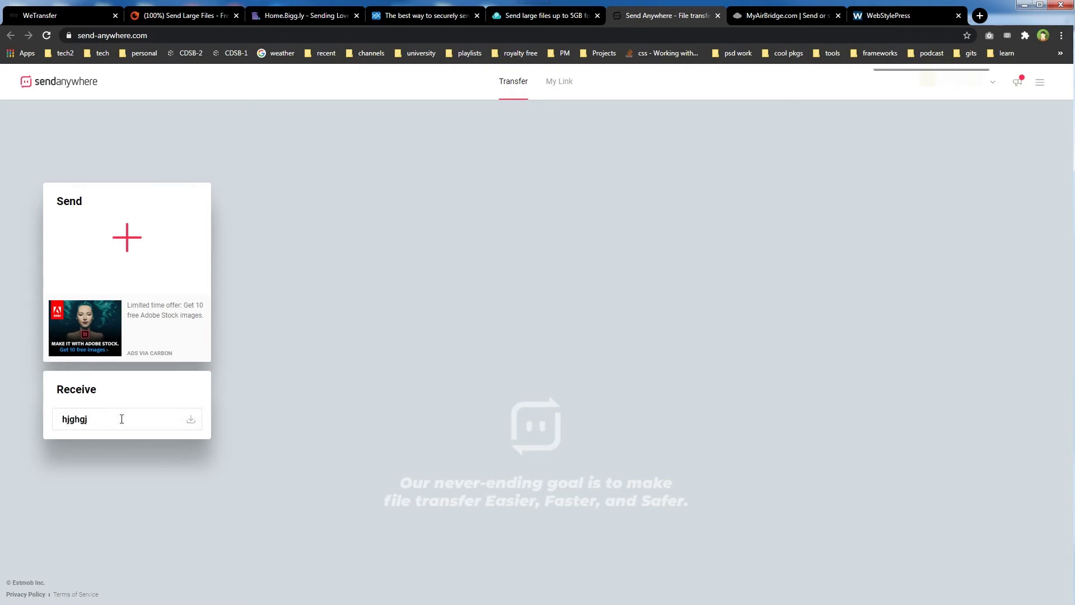
key("ctrl+a")
type("key")
key("Home")
type("secret-key-here-876")
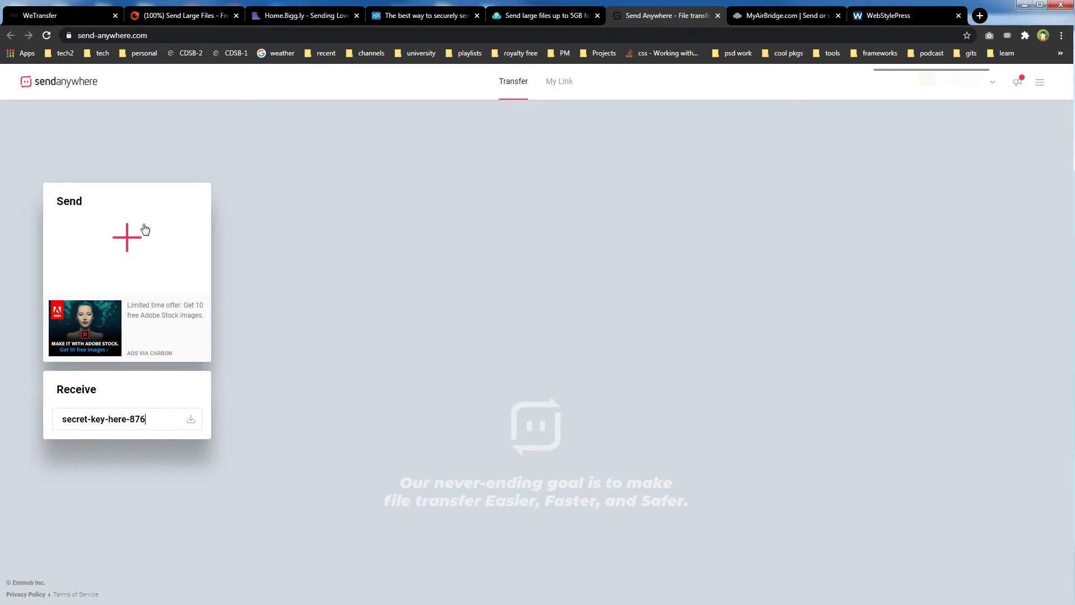
- Add files.zip to Send Anywhere's send list and start sending it
left_click(136, 240)
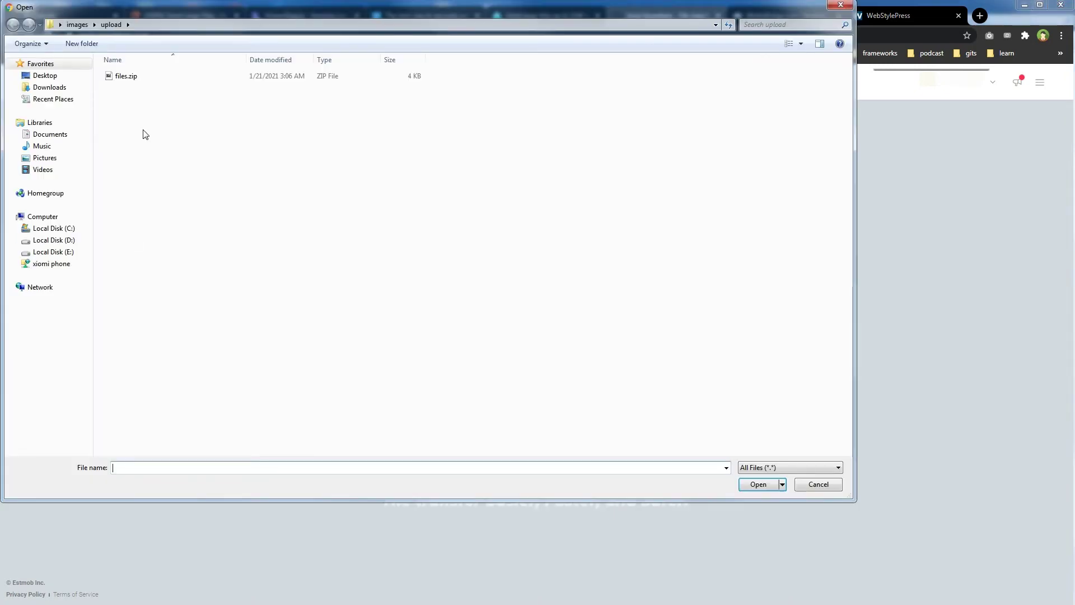
left_click(126, 77)
left_click(746, 488)
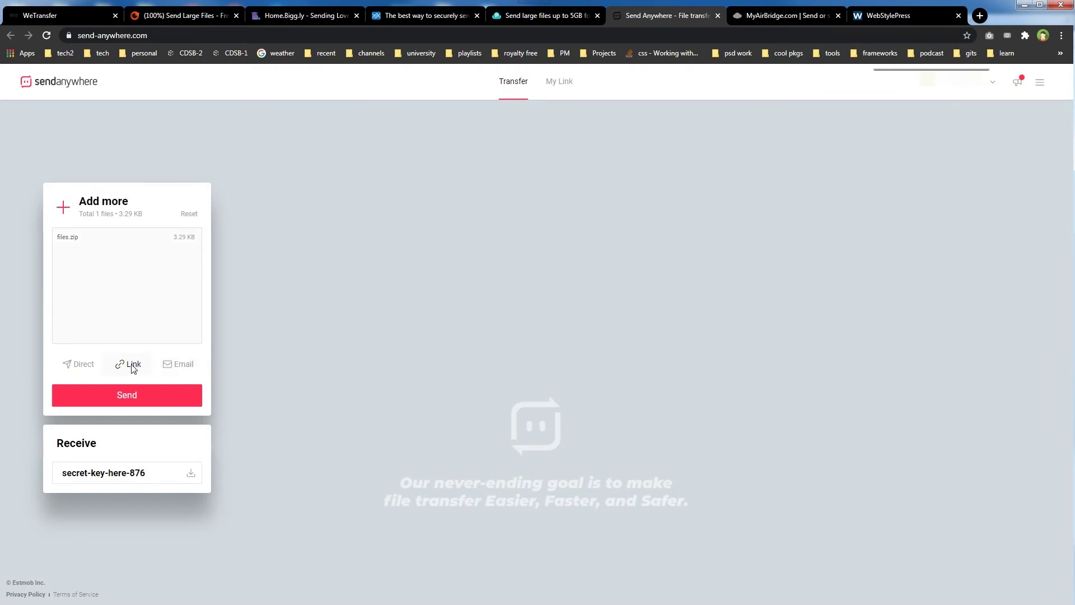
left_click(137, 395)
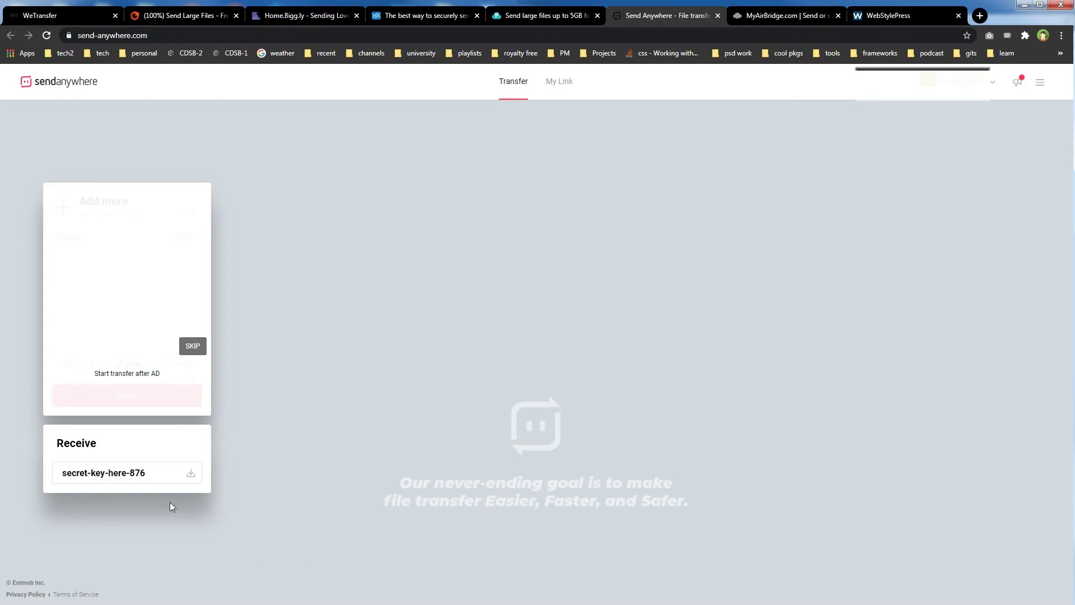
- Skip the ad, highlight the generated receive key, then go to the MyAirBridge tab
left_click_drag(157, 481, 52, 475)
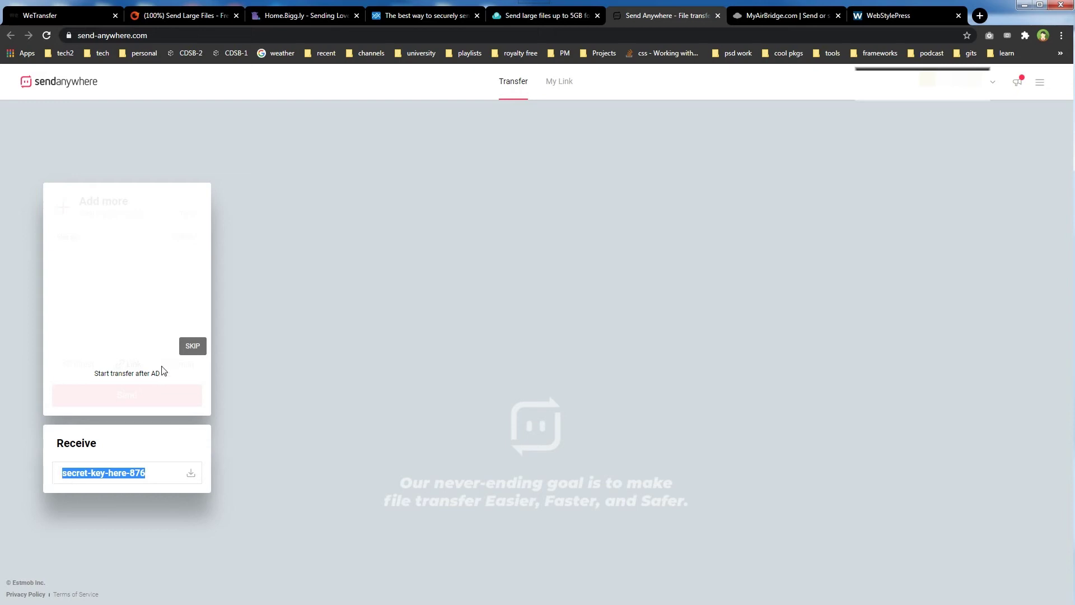
left_click(188, 347)
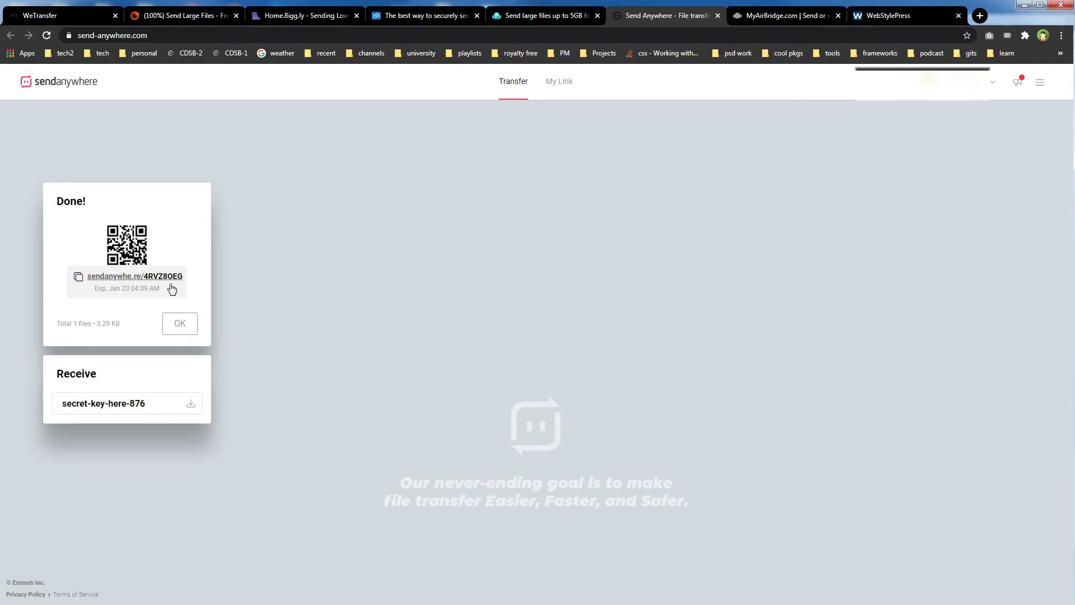
left_click_drag(149, 404, 58, 405)
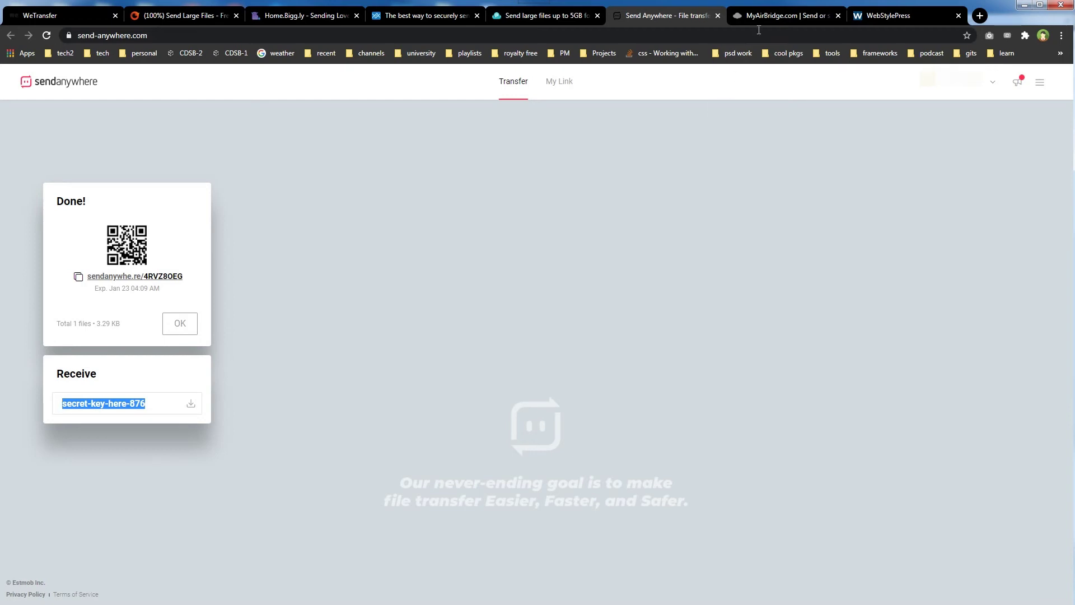
left_click(770, 17)
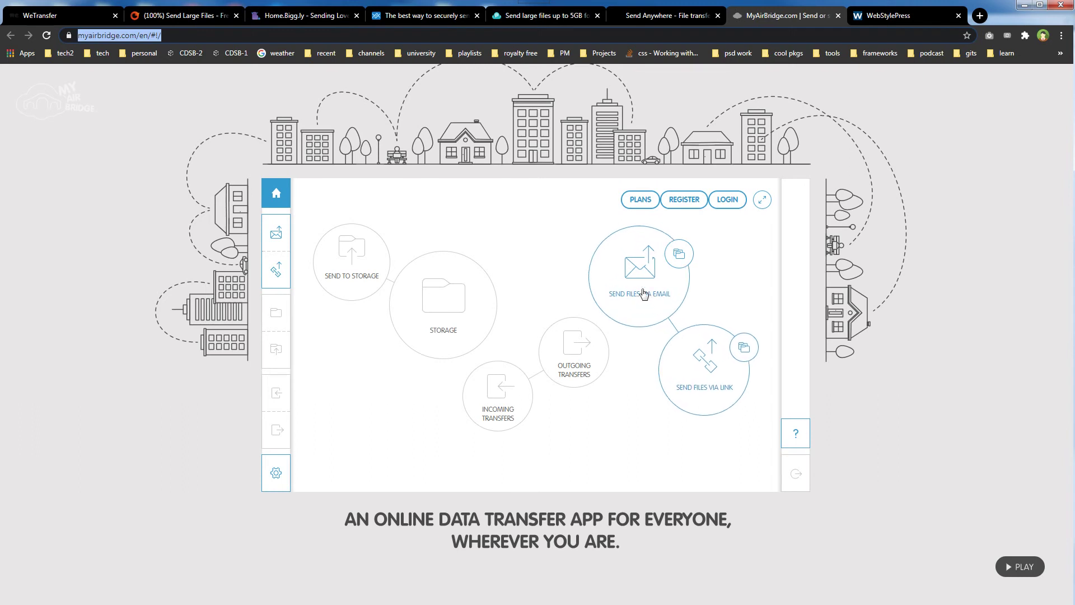
- Add files.zip to a MyAirBridge Send Files via Link transfer, highlighting its 3.29 KB of 20 GB
left_click(690, 349)
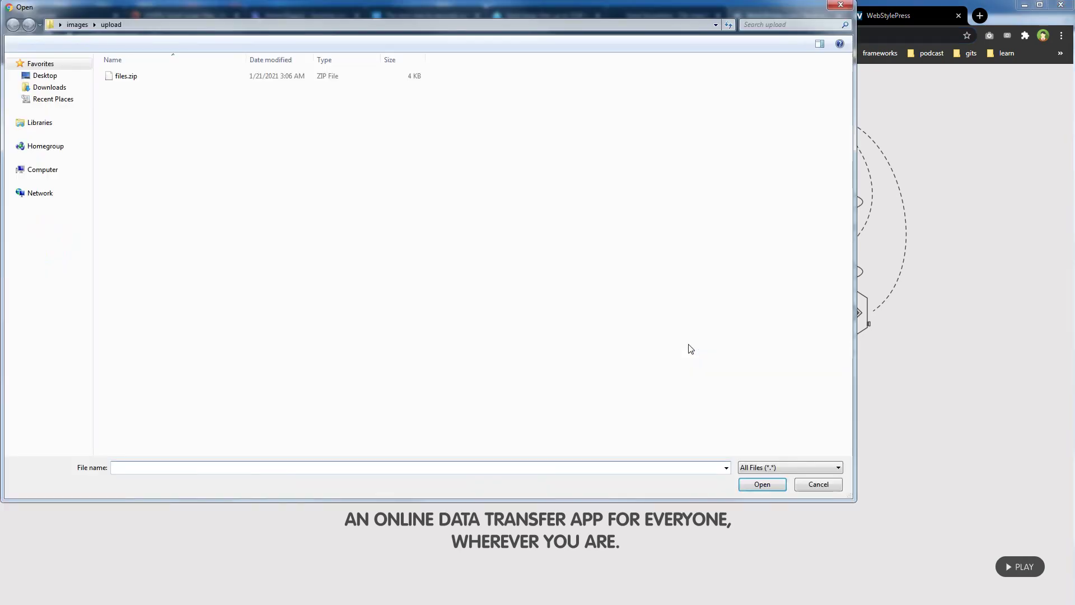
left_click(134, 76)
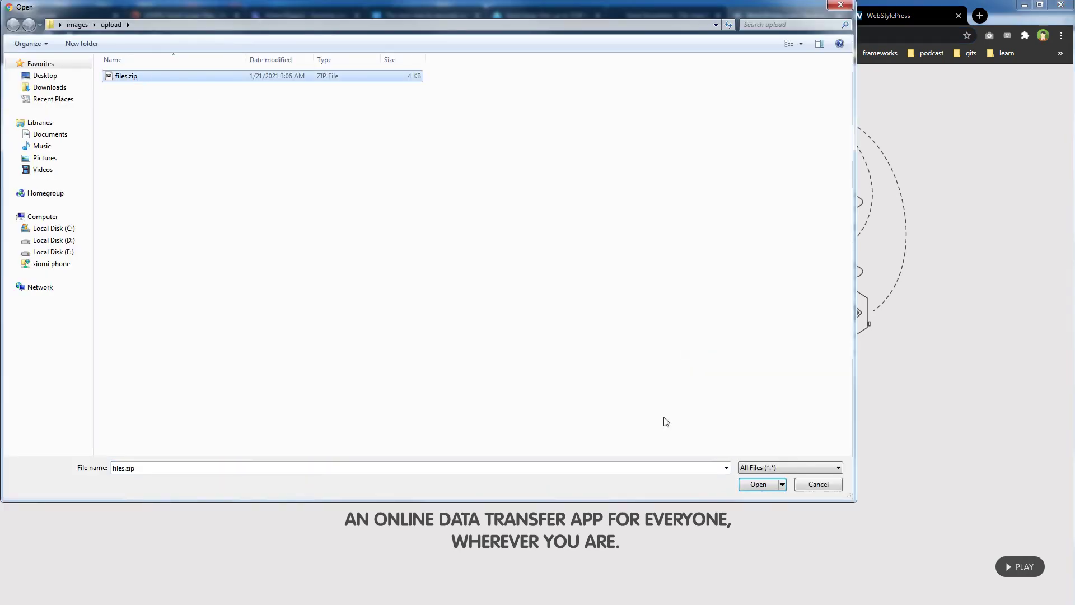
left_click(751, 486)
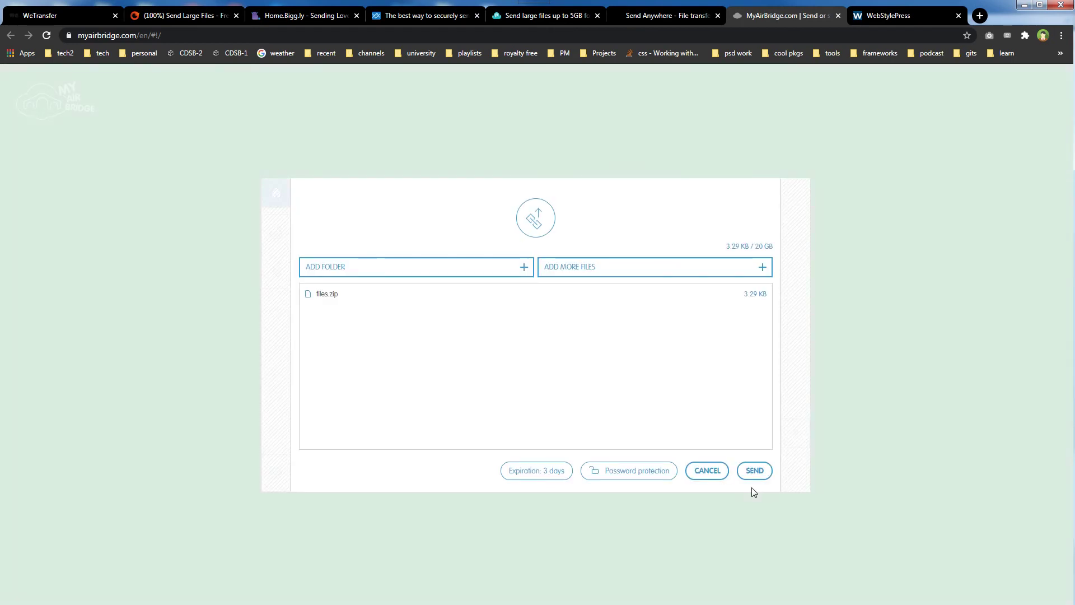
left_click_drag(725, 247, 771, 257)
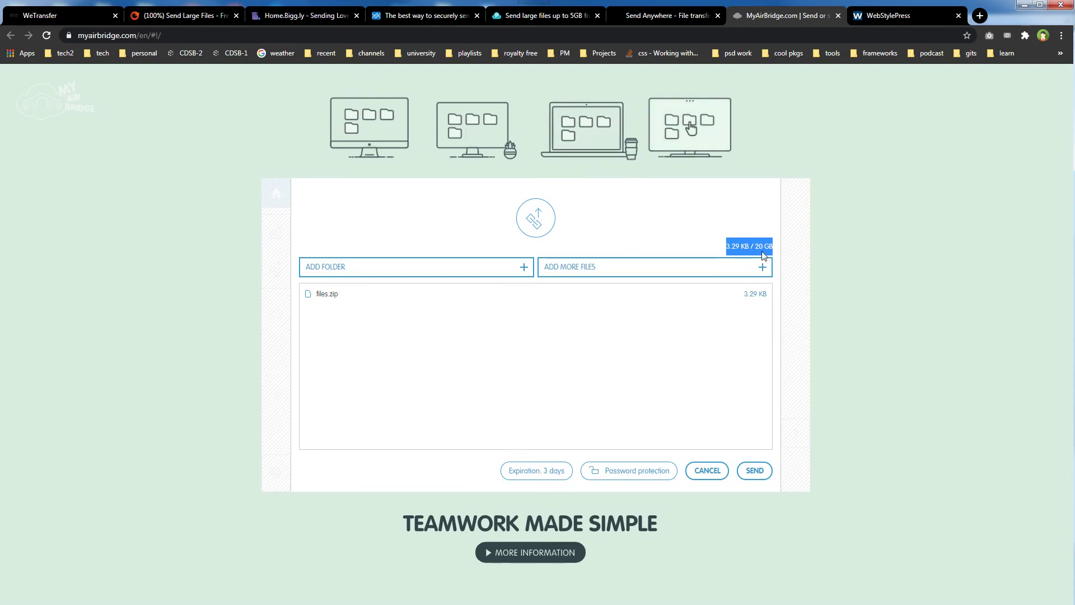
left_click_drag(756, 246, 776, 248)
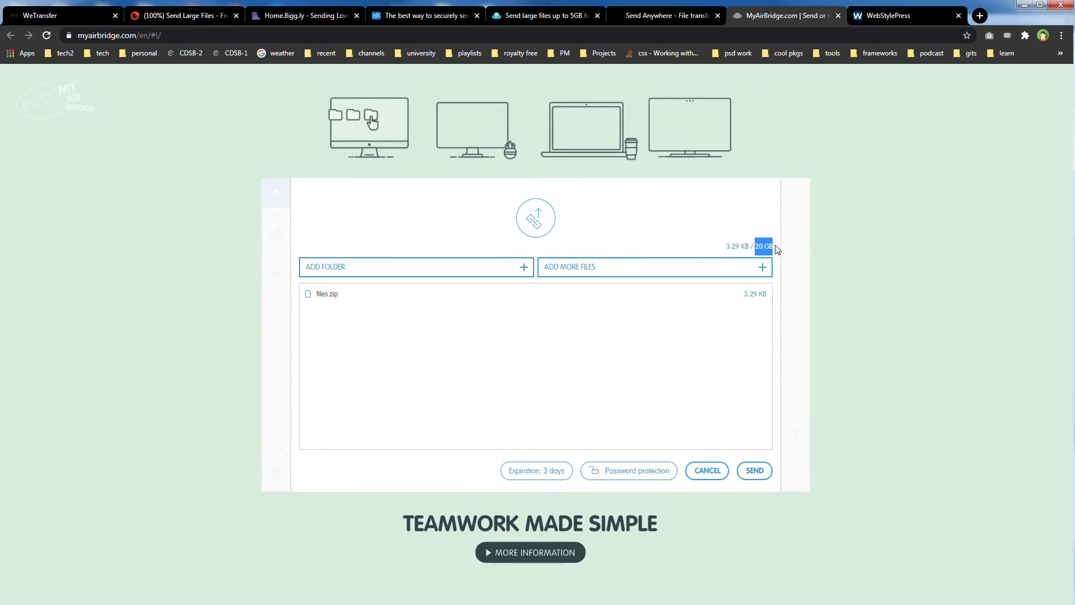